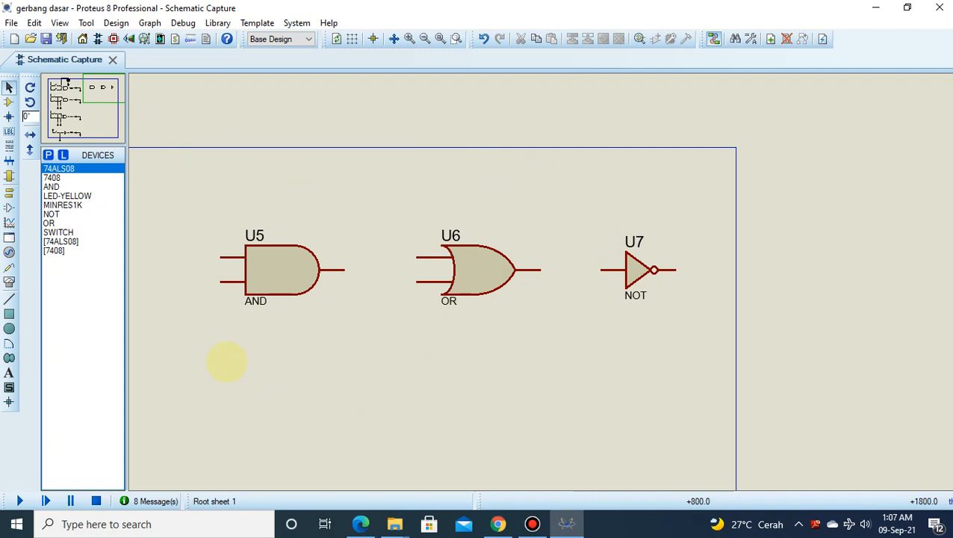
Examine the U1 AND gate circuit from its power terminal and two switches to the voltmeter, resistor R1, LED D1 and ground.
middle_click(290, 351)
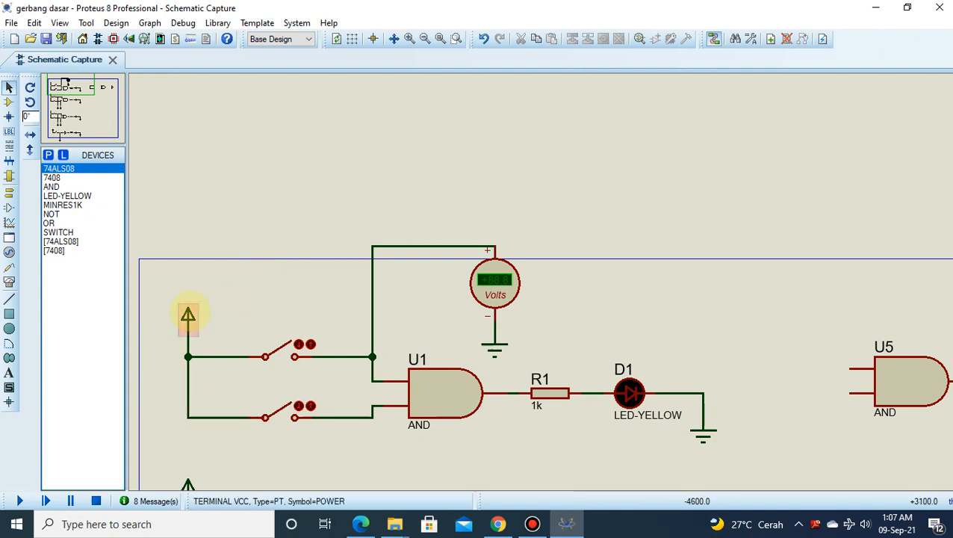
click(187, 315)
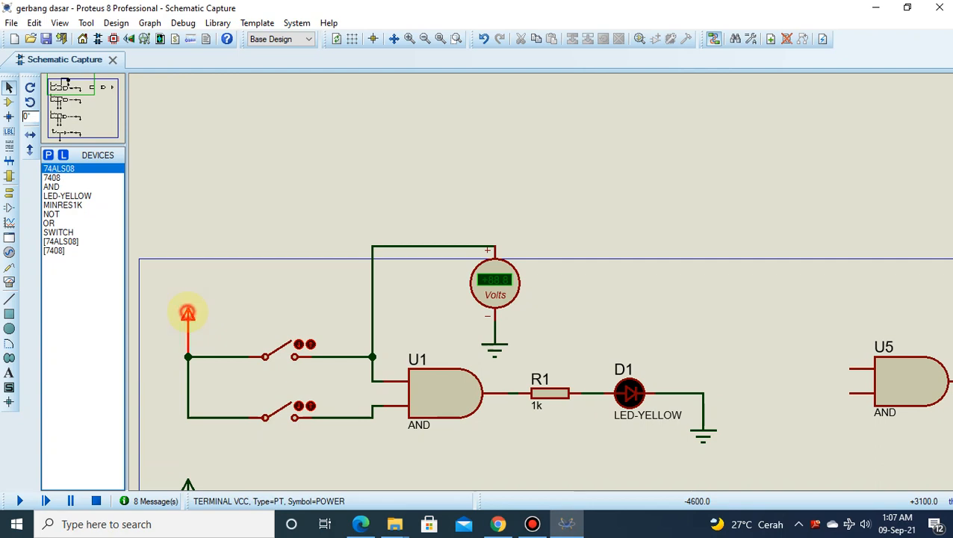
click(233, 287)
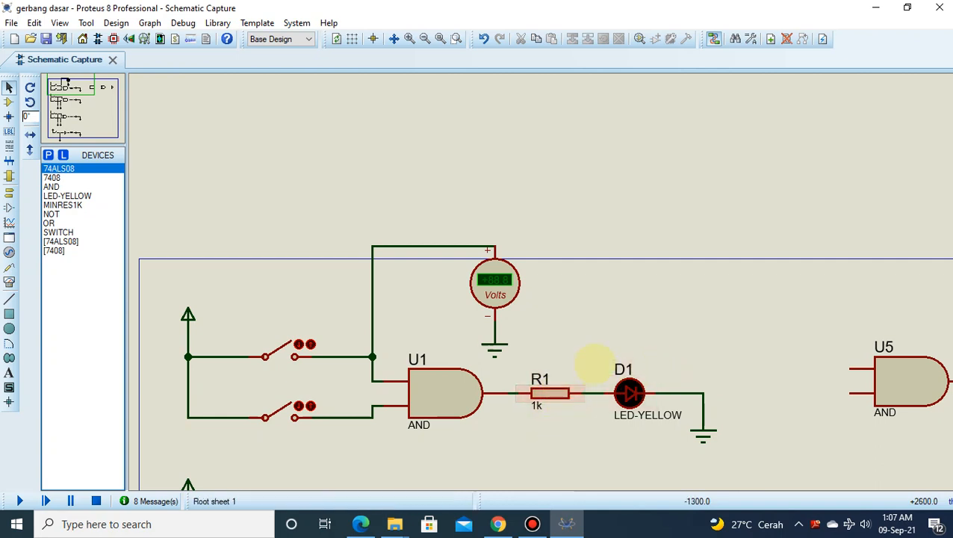
scroll(654, 431, up, 3)
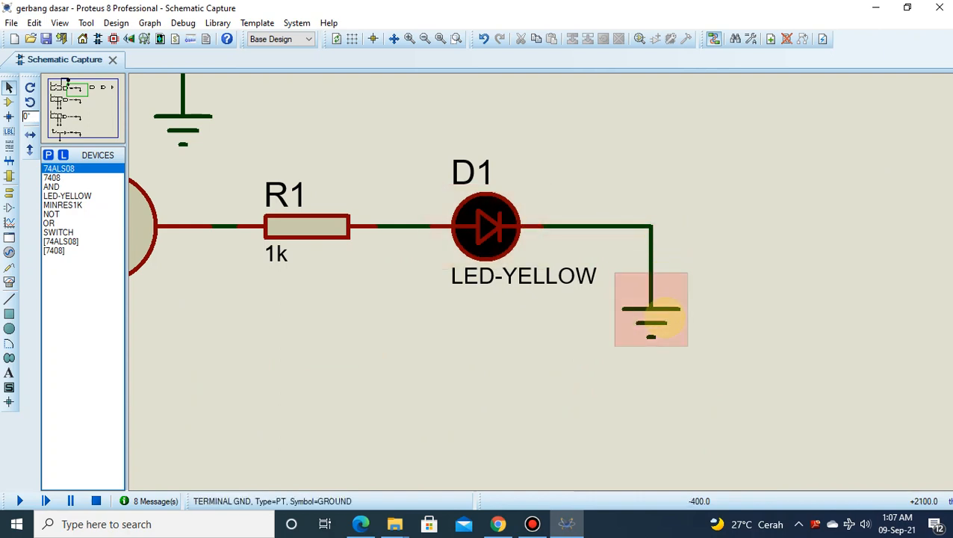
scroll(394, 266, down, 3)
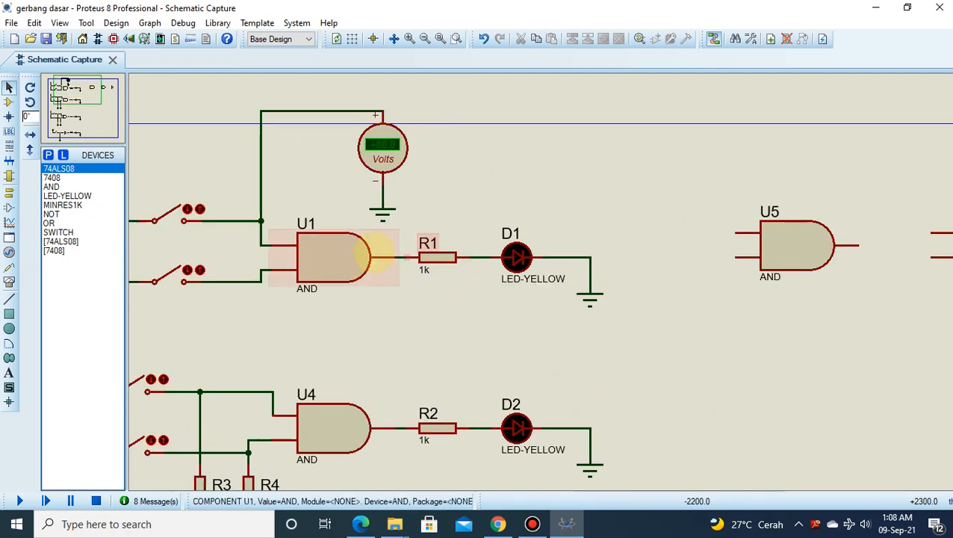
scroll(383, 213, up, 1)
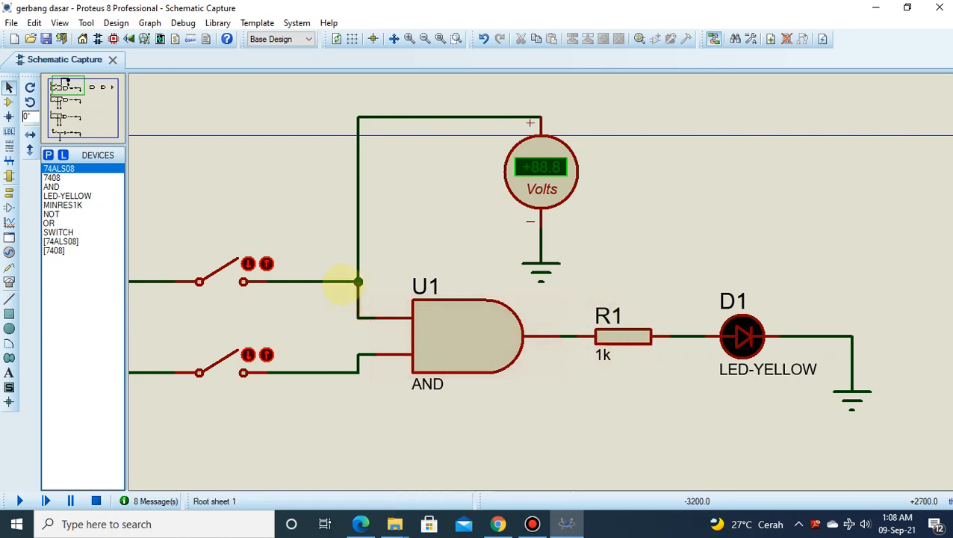
middle_click(343, 284)
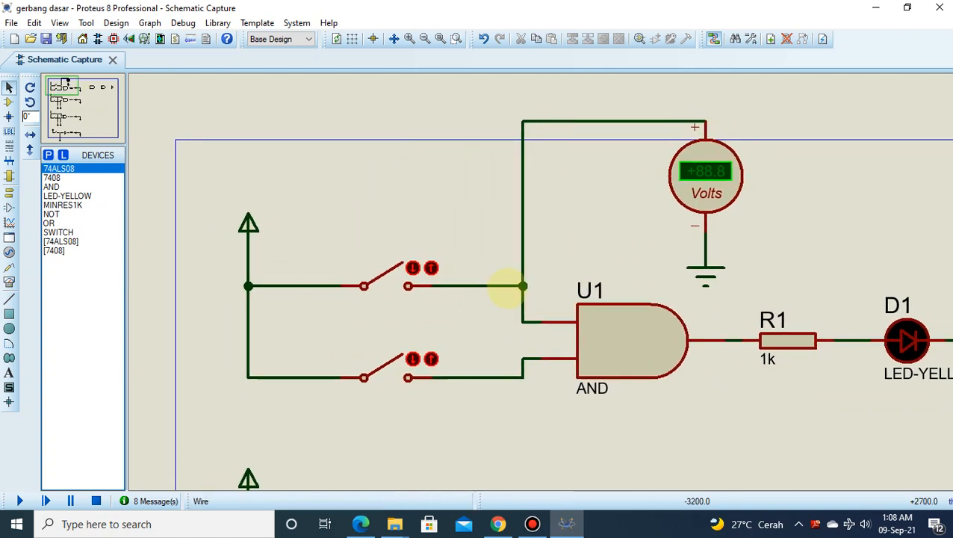
click(507, 288)
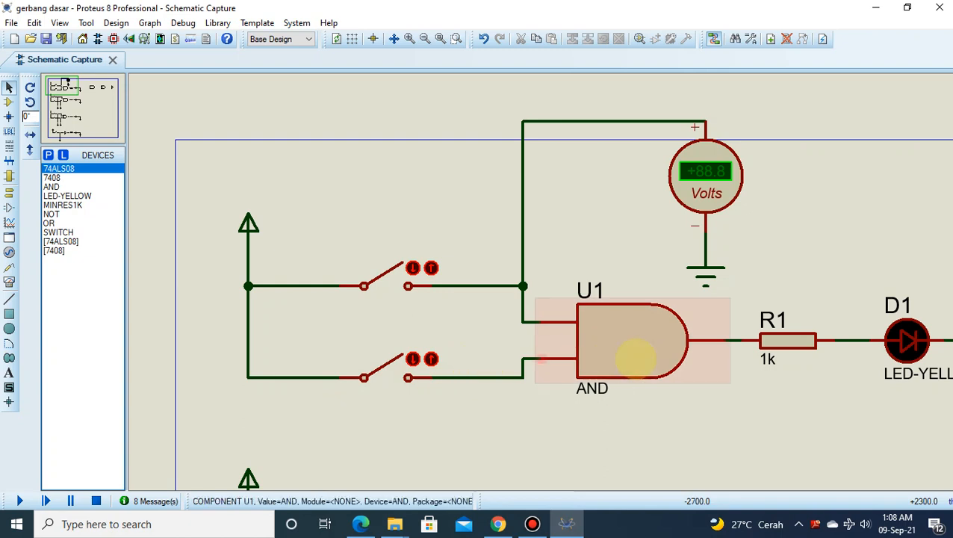
middle_click(643, 357)
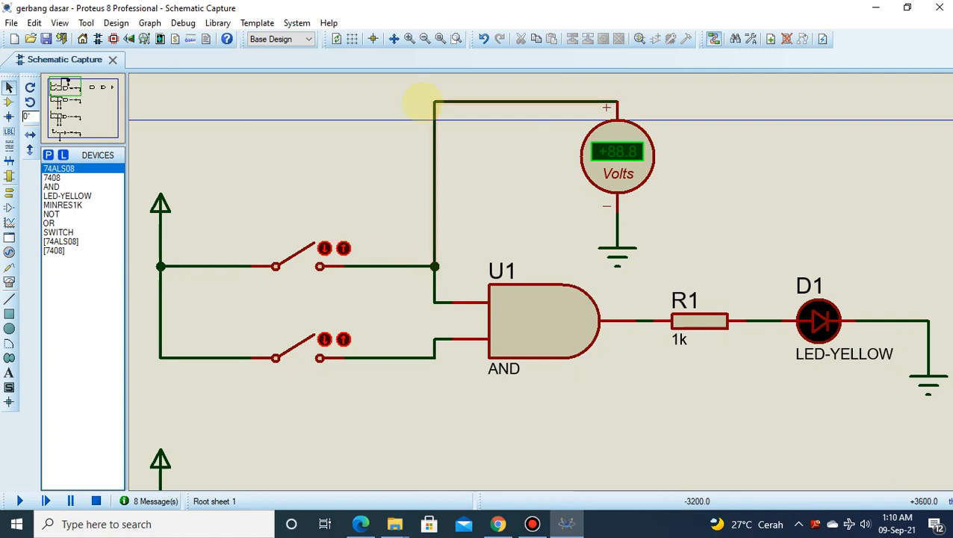
Run the simulation and toggle U1's upper input switch closed and open twice to test the voltmeter's response.
click(19, 502)
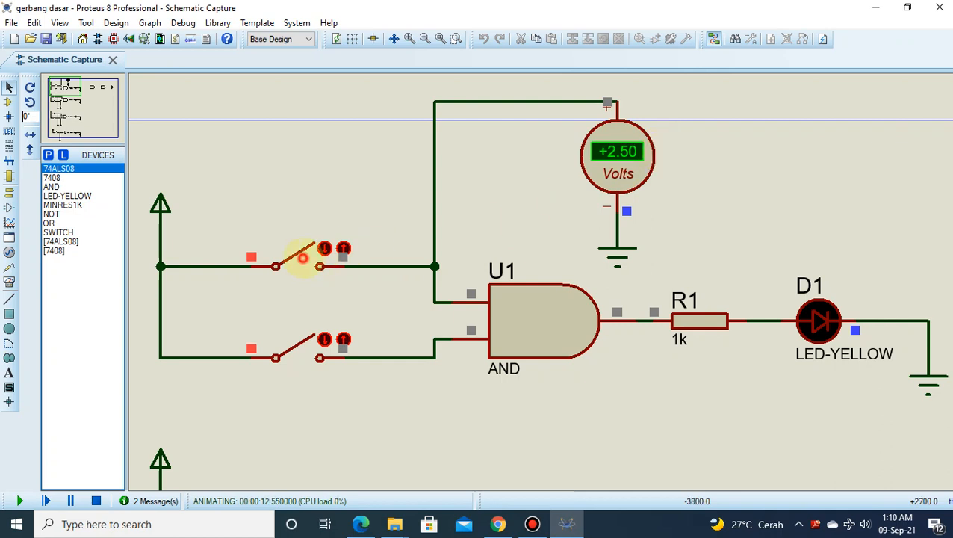
click(302, 258)
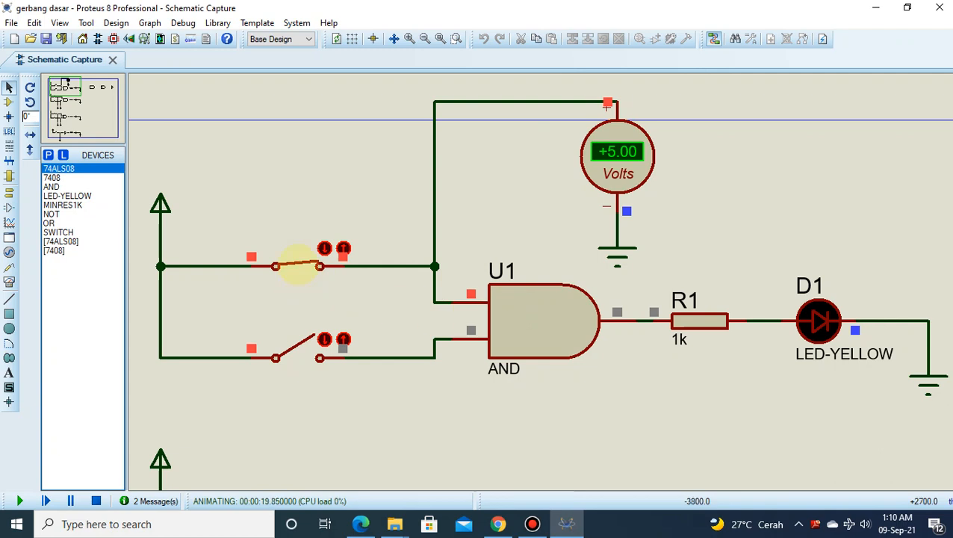
click(298, 263)
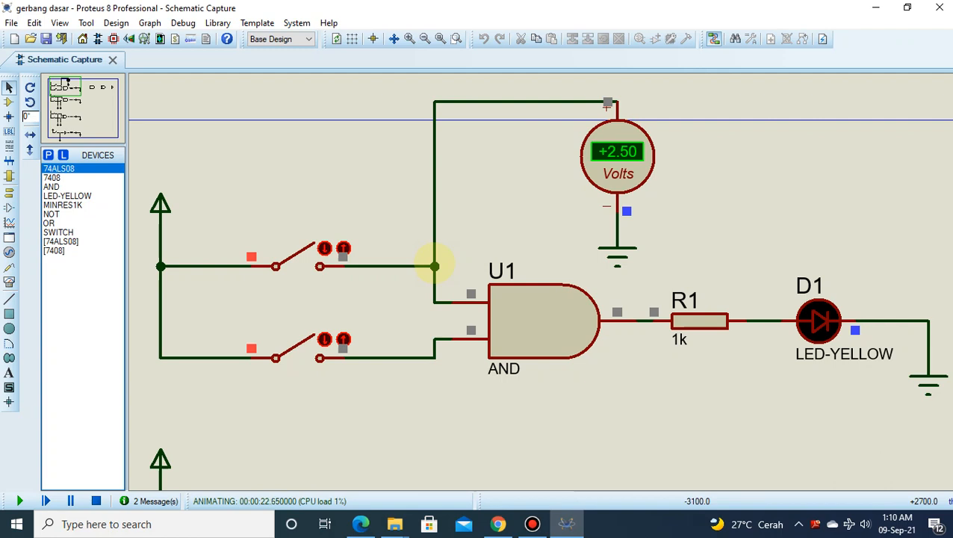
click(297, 261)
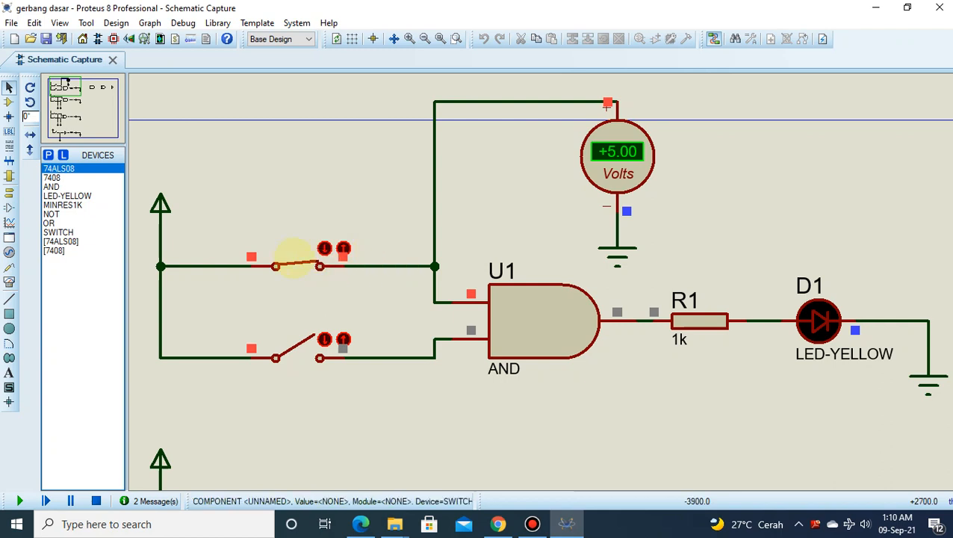
click(296, 260)
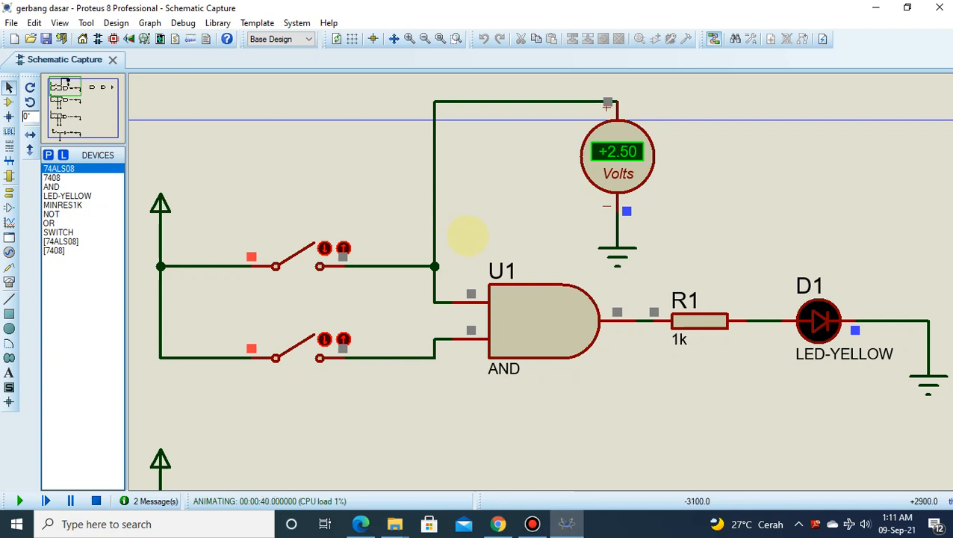
Compare the U4 AND circuit with both switches open against the "gerbang and" truth table in Chrome, then return to Proteus.
scroll(560, 391, down, 1)
scroll(540, 283, up, 1)
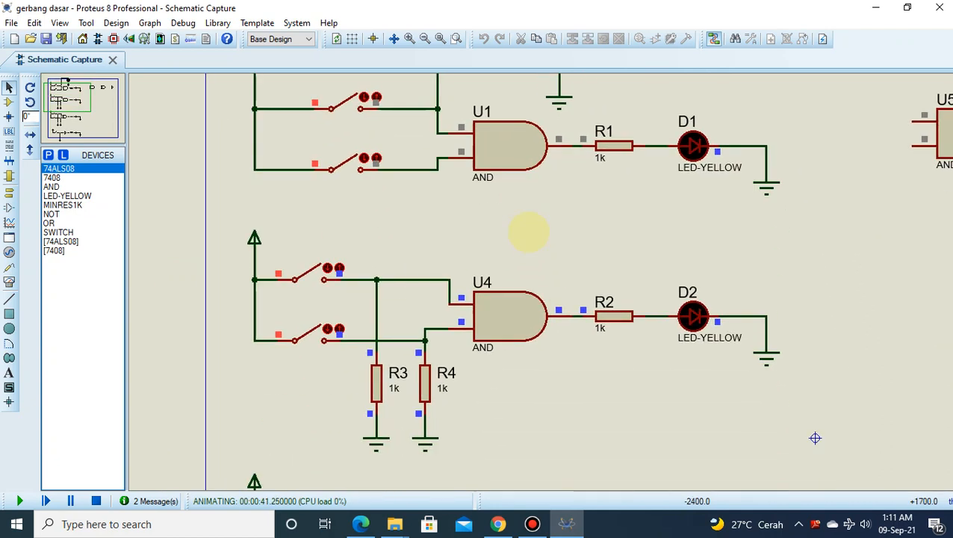
click(539, 181)
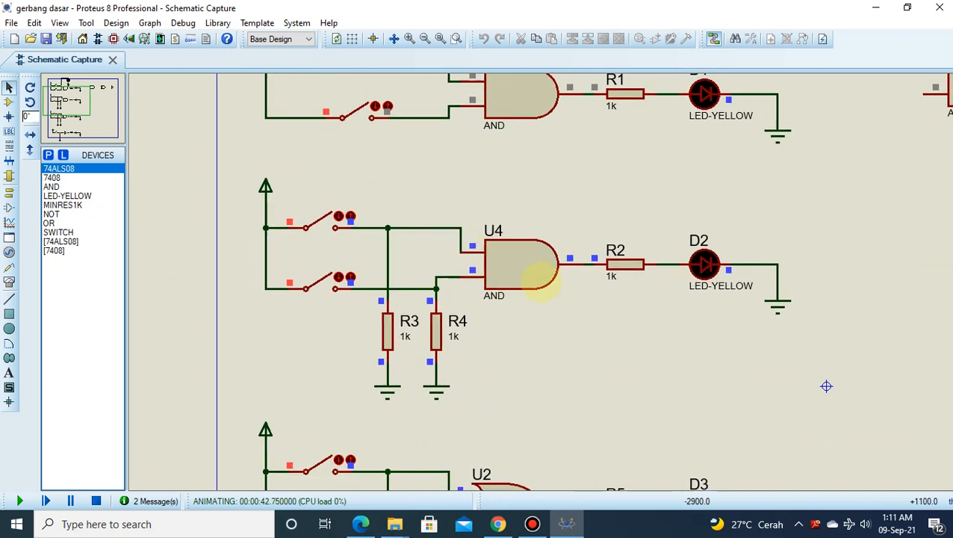
scroll(473, 252, up, 1)
middle_click(663, 284)
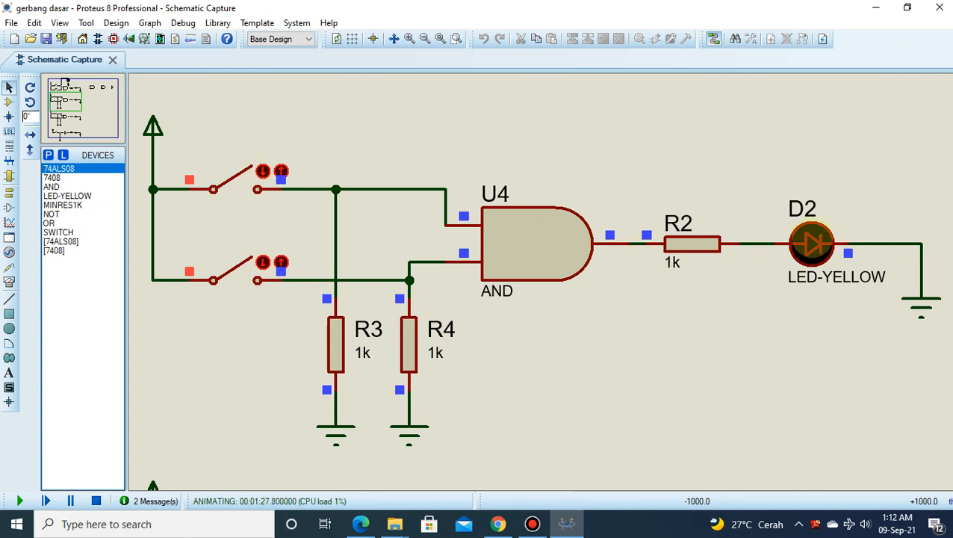
click(497, 523)
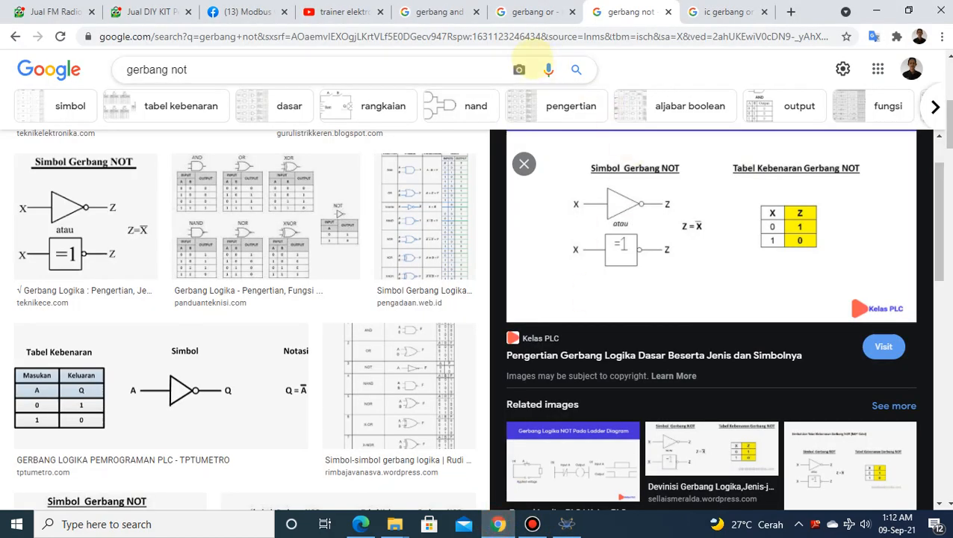
click(439, 12)
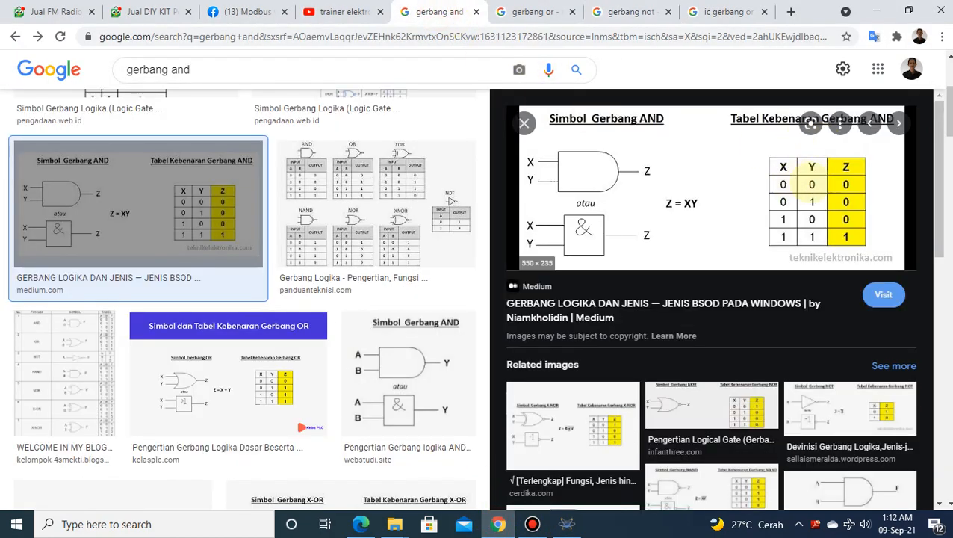
mouse_move(568, 523)
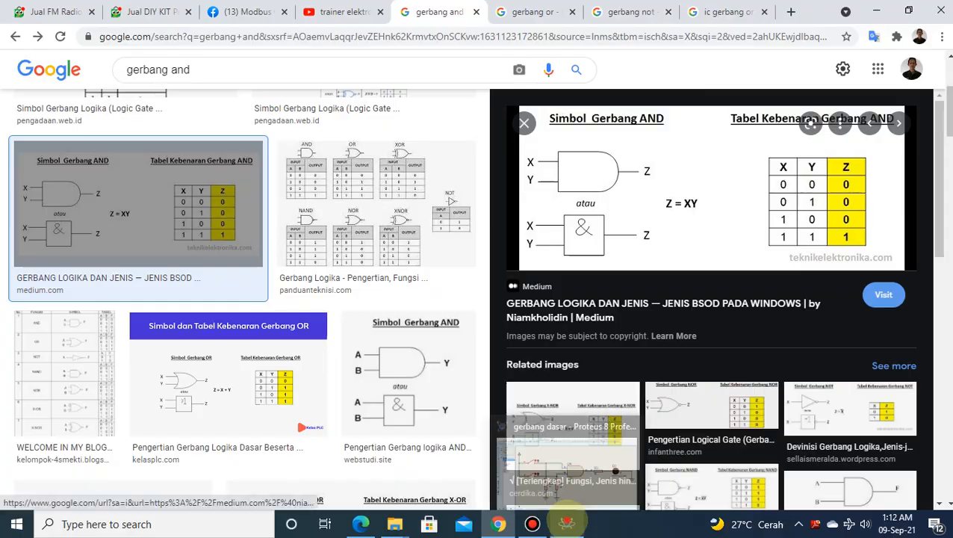
click(584, 470)
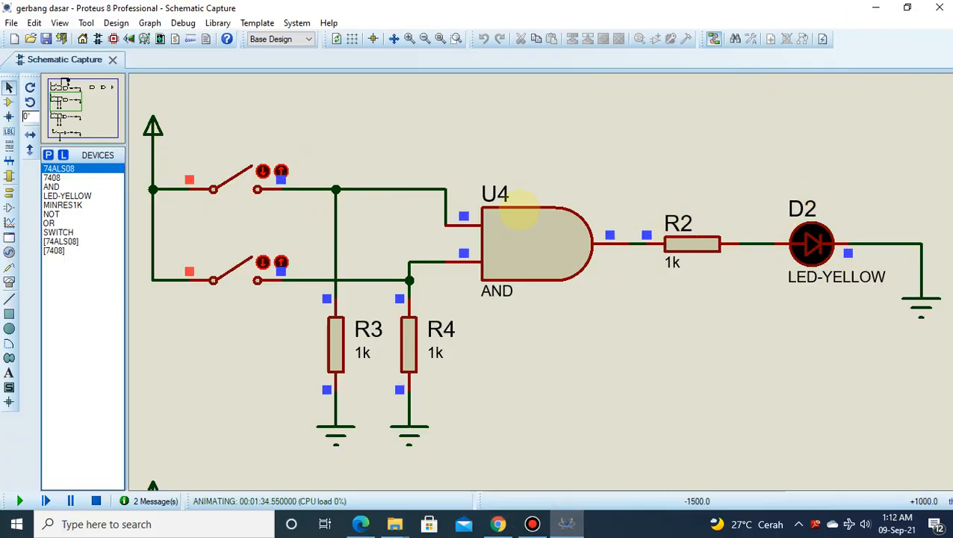
Close only U4's upper input switch and check the output against the AND truth table in Chrome.
click(236, 177)
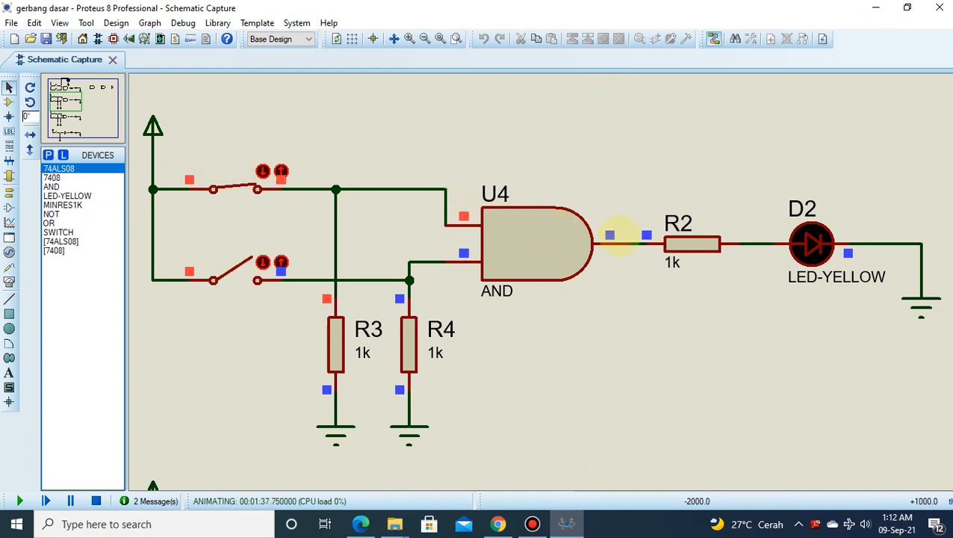
click(497, 523)
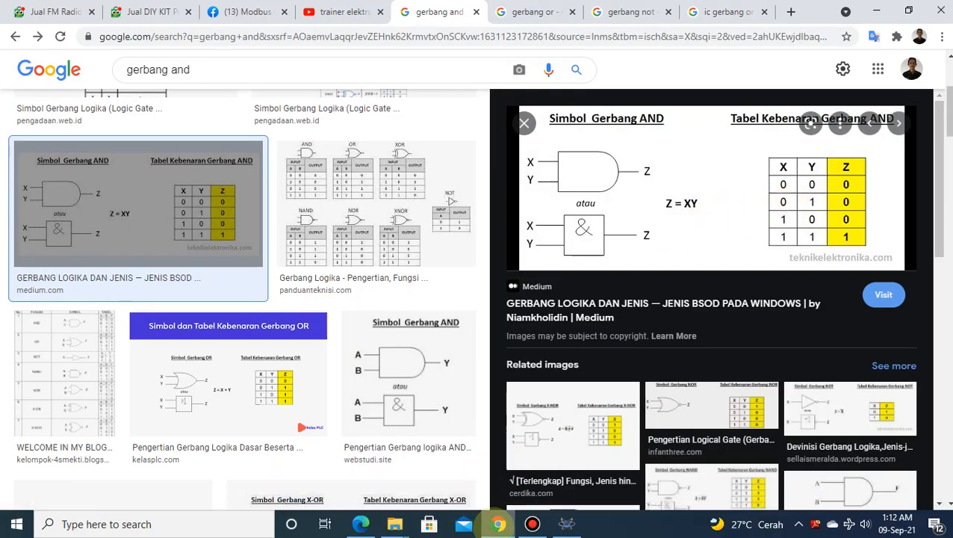
click(567, 524)
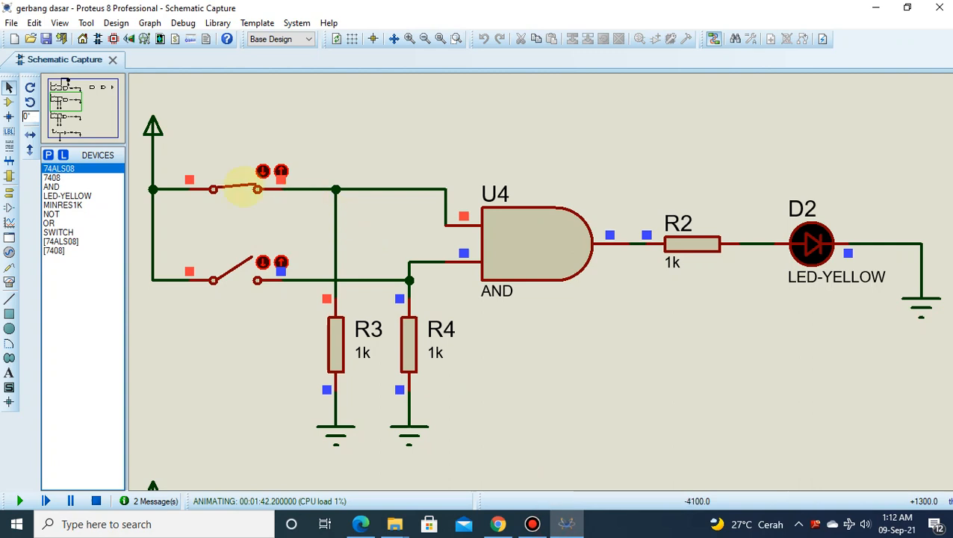
Open U4's upper switch, close its lower one, and check this input combination against the AND truth table.
click(241, 189)
click(252, 266)
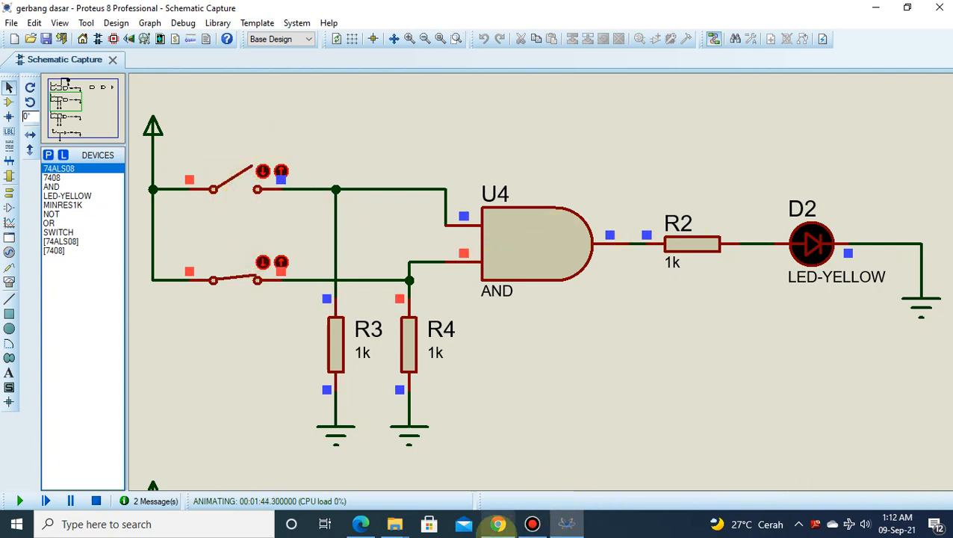
click(499, 524)
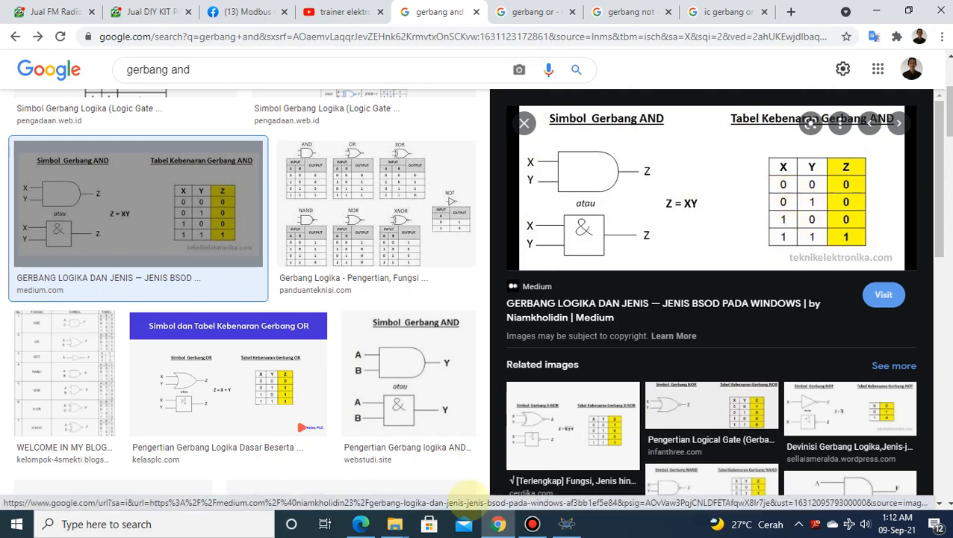
click(566, 526)
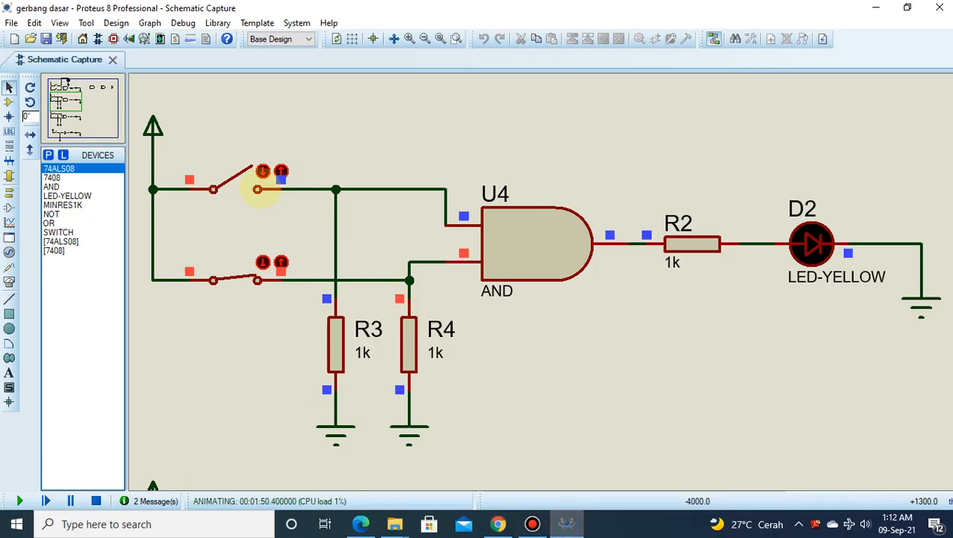
Close U4's upper switch, open its lower one, and compare the 1-0 input case with the AND truth table.
click(240, 182)
click(240, 278)
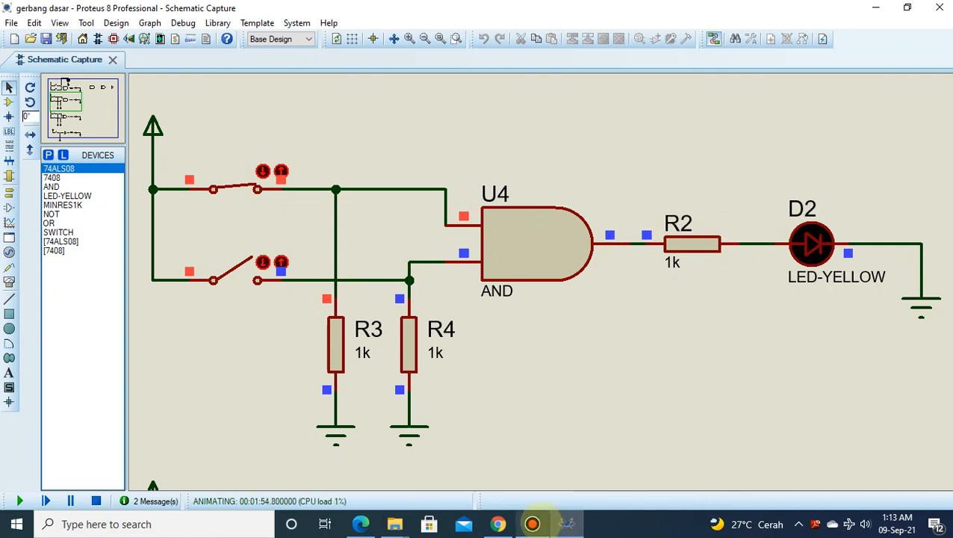
click(498, 523)
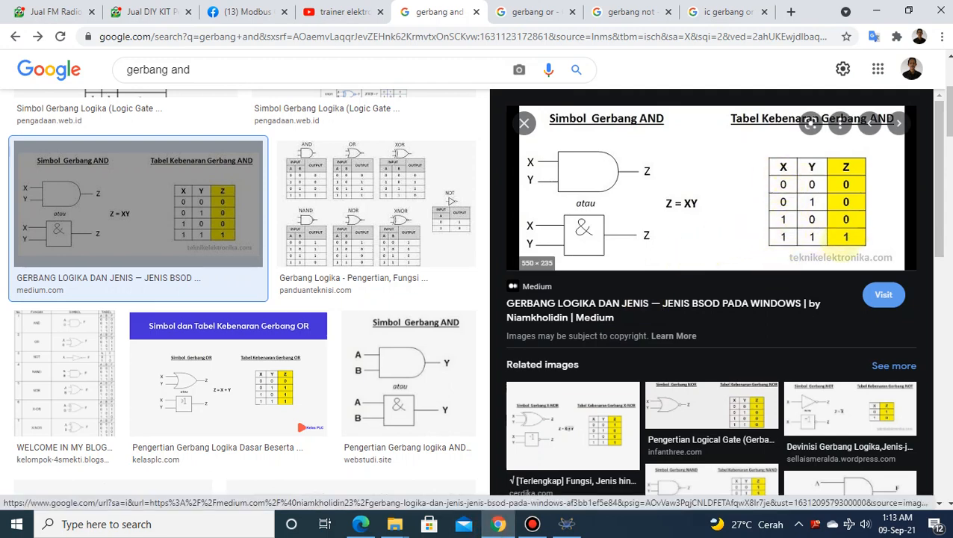
click(567, 523)
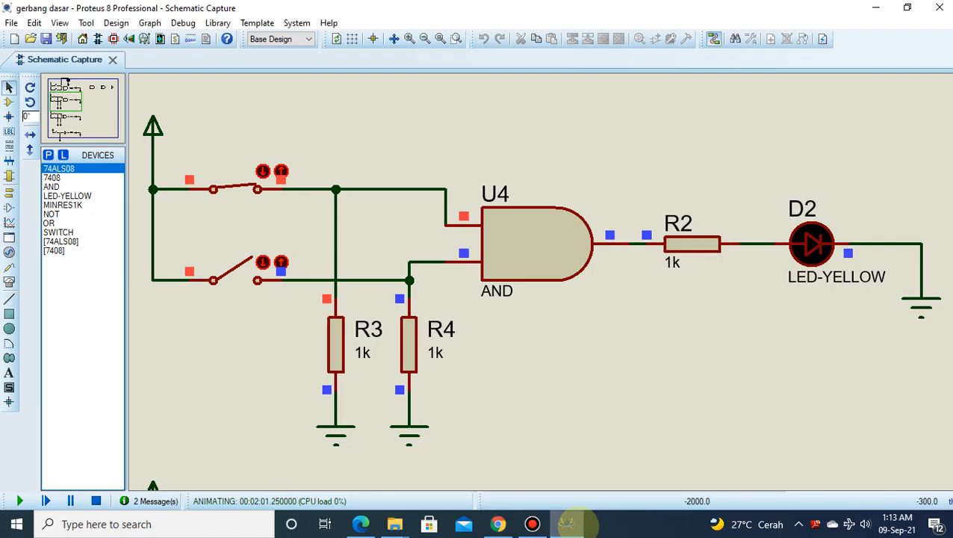
Set both of U4's input switches closed and verify the 1-1 input case against the AND truth table.
click(250, 187)
click(228, 273)
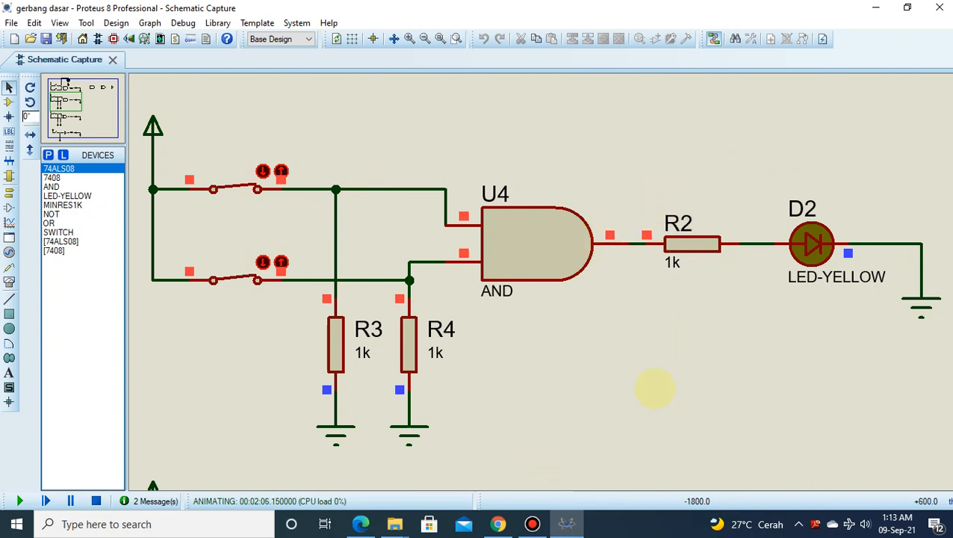
click(498, 523)
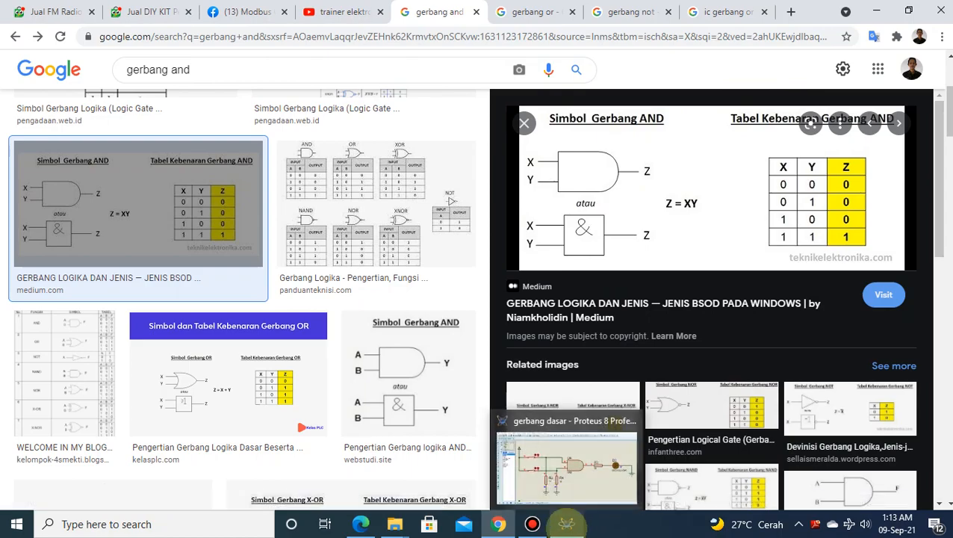
click(567, 525)
Bring OR gate U2's circuit into view and compare its case with both switches open against the OR truth table in Chrome.
scroll(466, 398, down, 1)
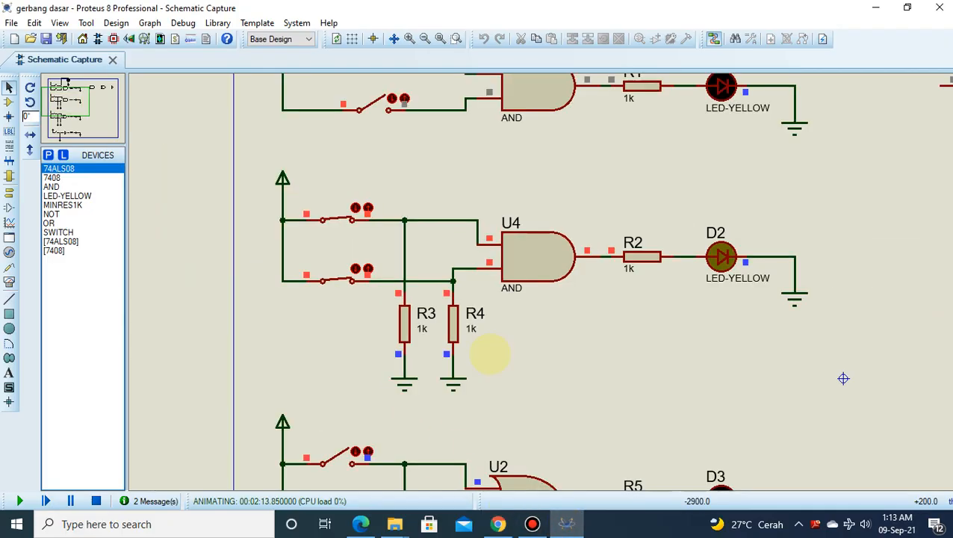
middle_click(627, 406)
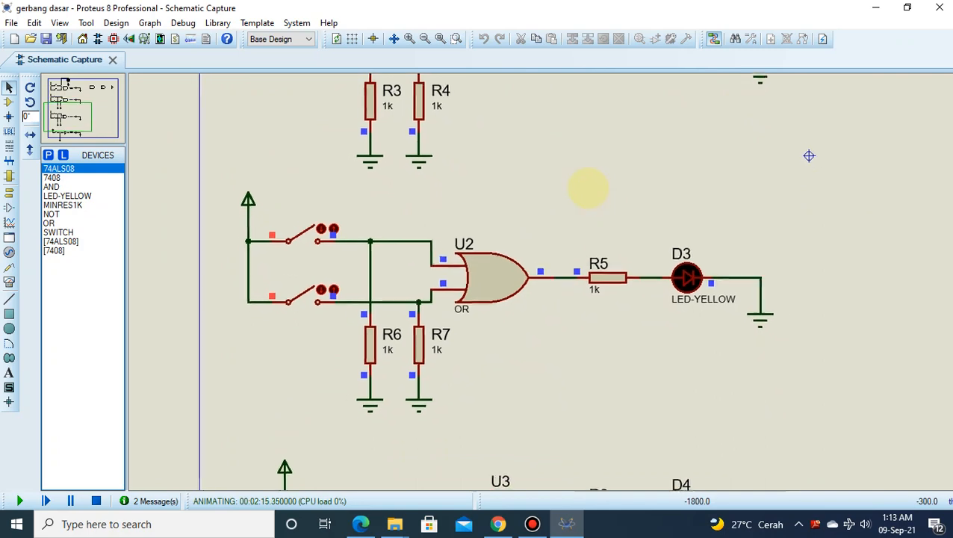
scroll(549, 281, up, 1)
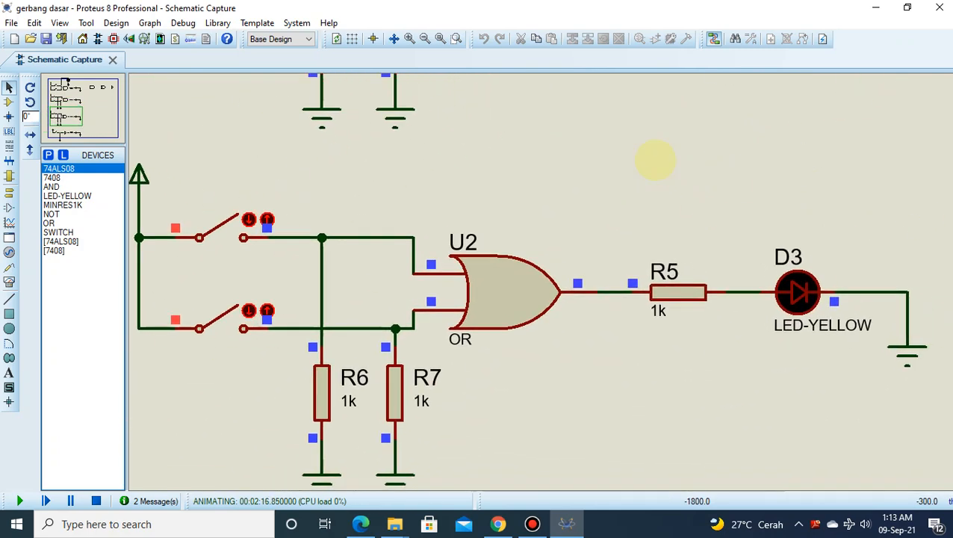
click(658, 159)
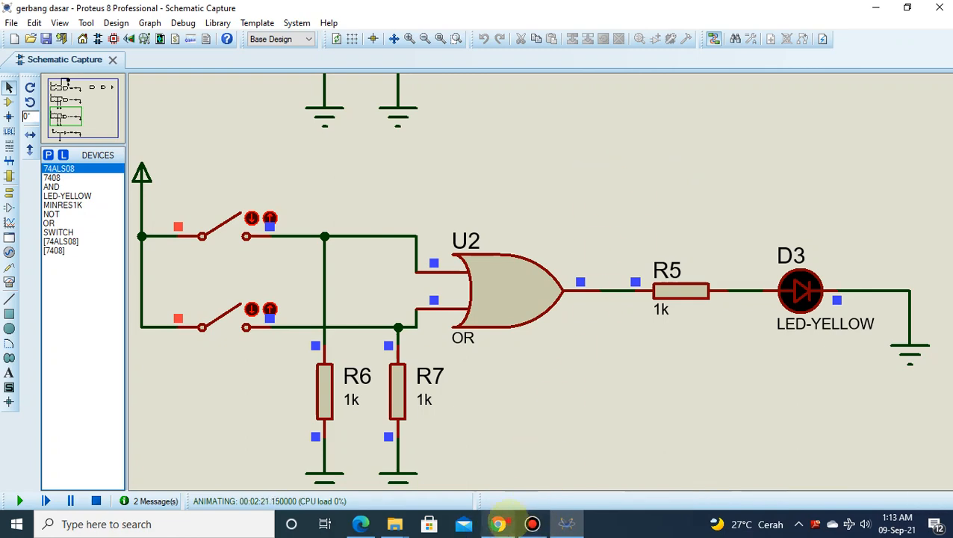
click(498, 523)
click(537, 12)
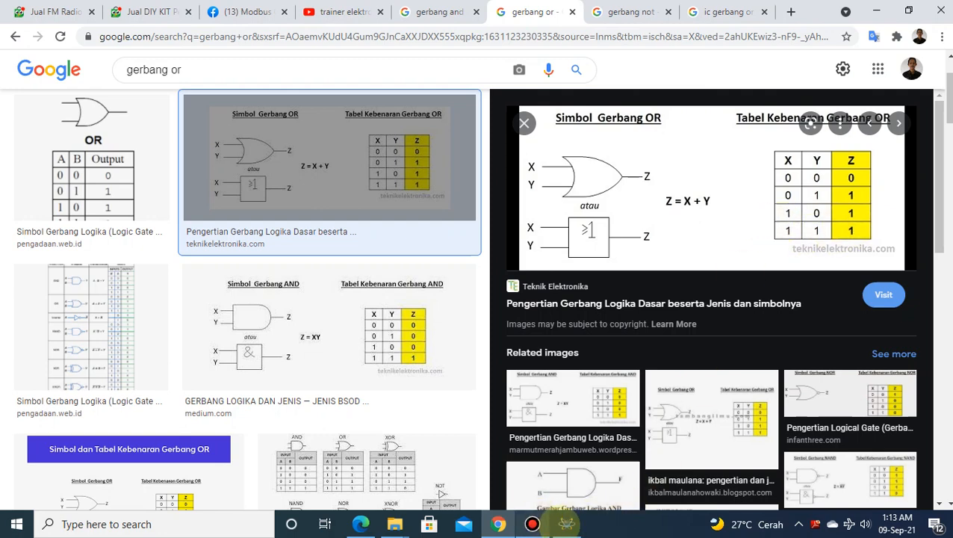
Return to Proteus, close only U2's lower input switch, and check the 0-1 input case against the OR truth table in Chrome.
click(567, 524)
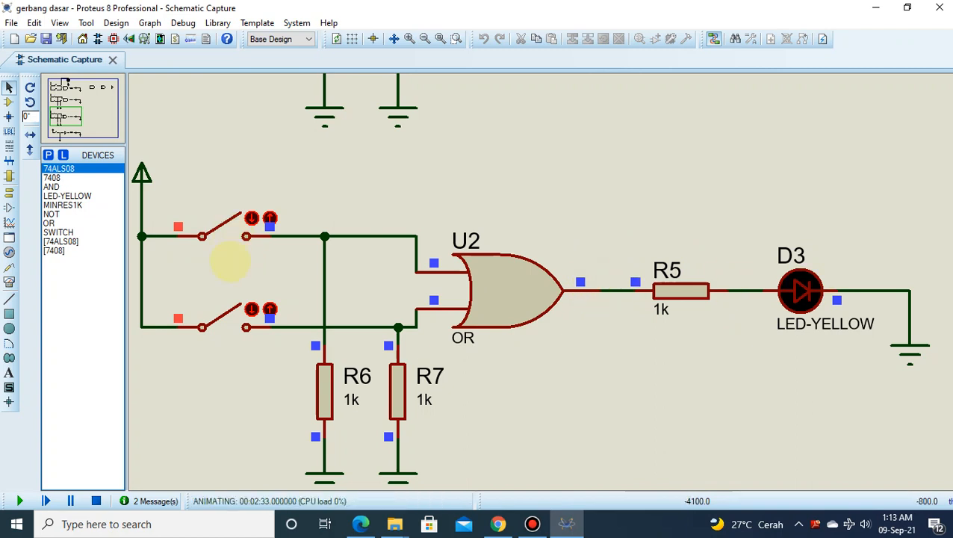
click(220, 320)
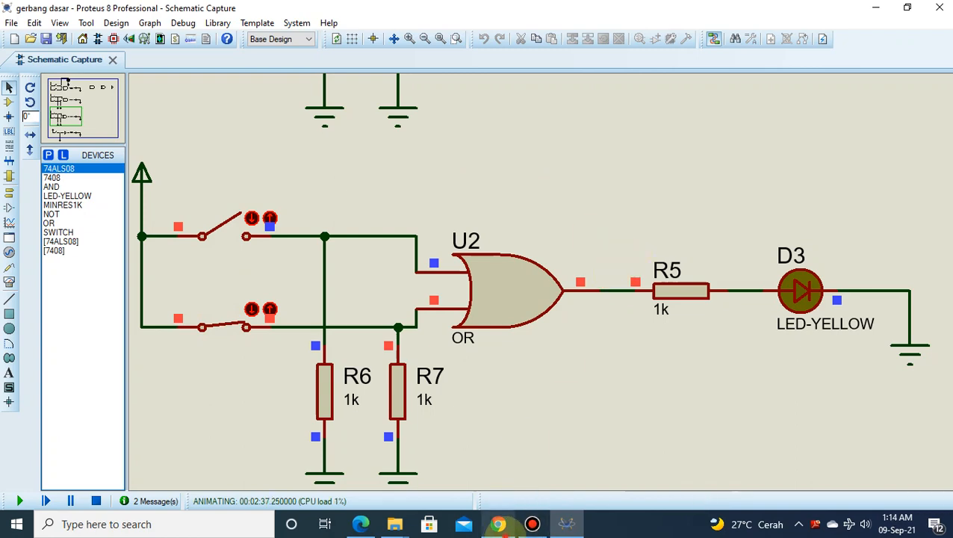
click(498, 524)
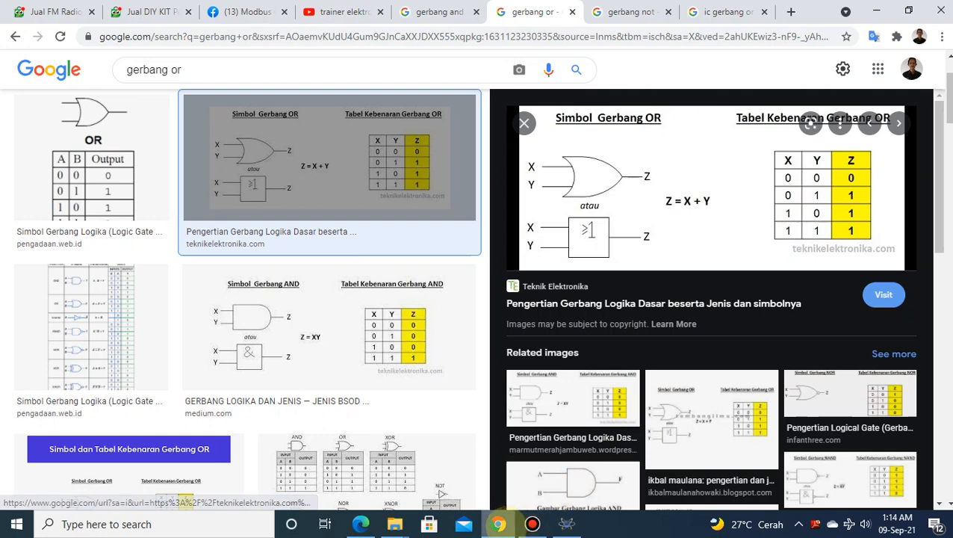
click(566, 524)
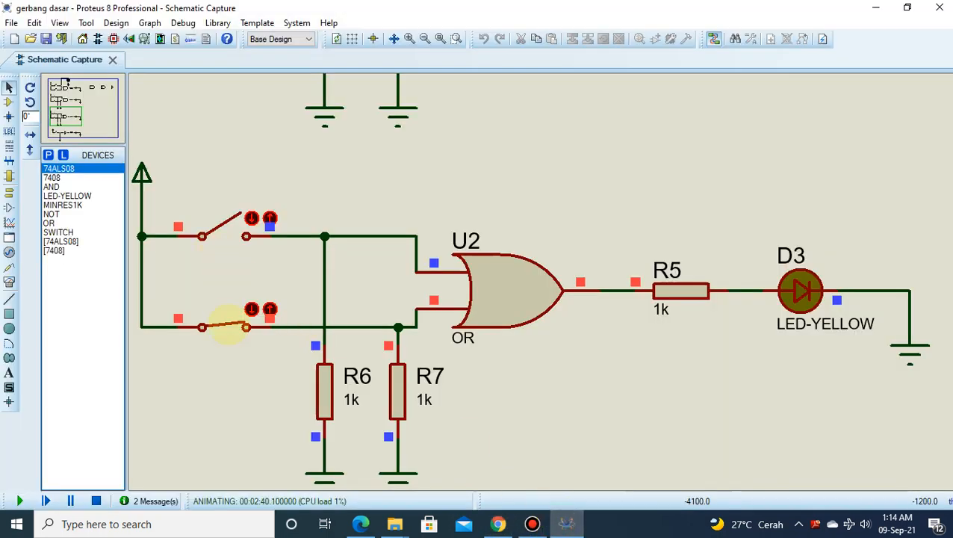